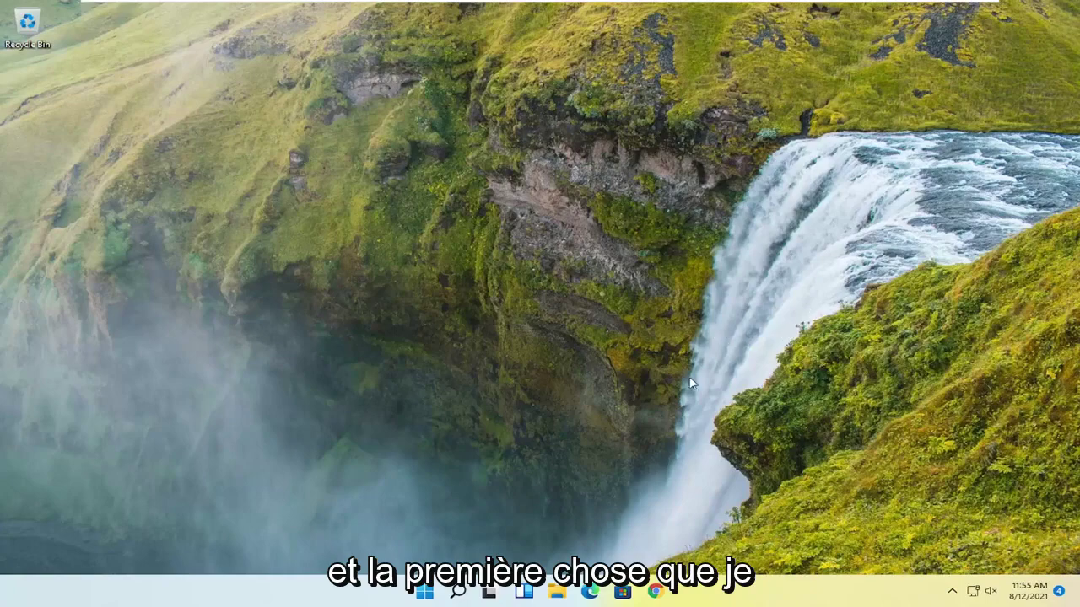
Step: In Chrome, search Google for 'directx end user runtime web installer'
left_click(671, 596)
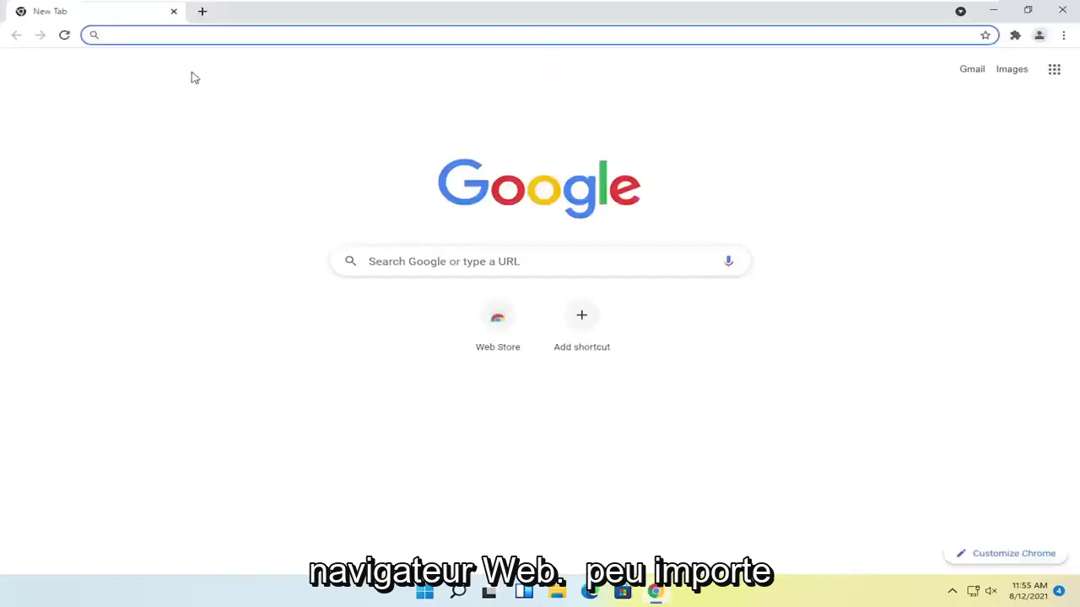
type("direct")
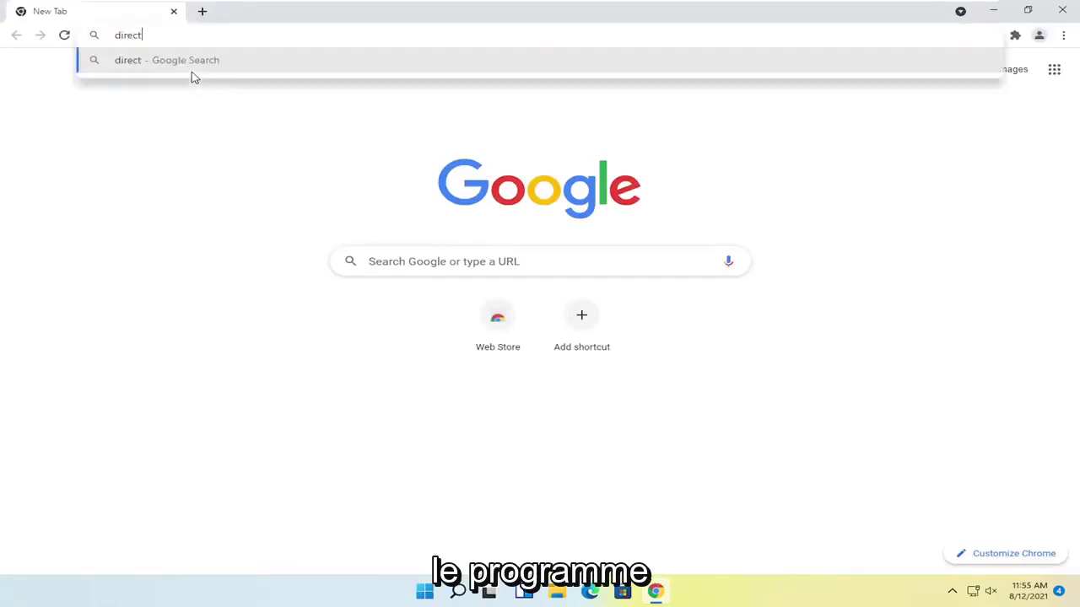
type("x end user")
type(" runtime w")
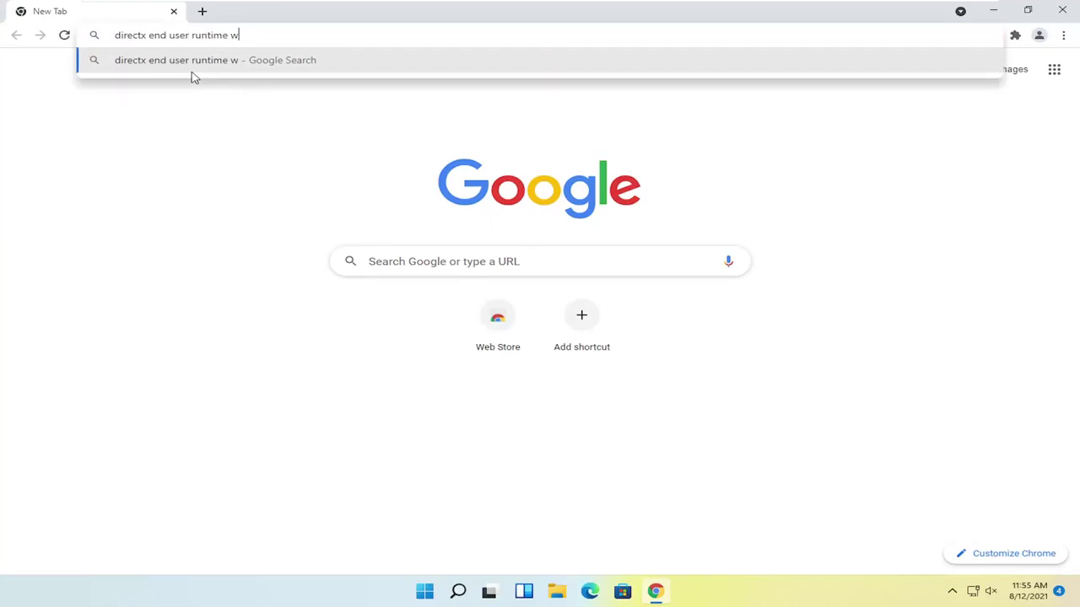
type("eb installer")
key("Return")
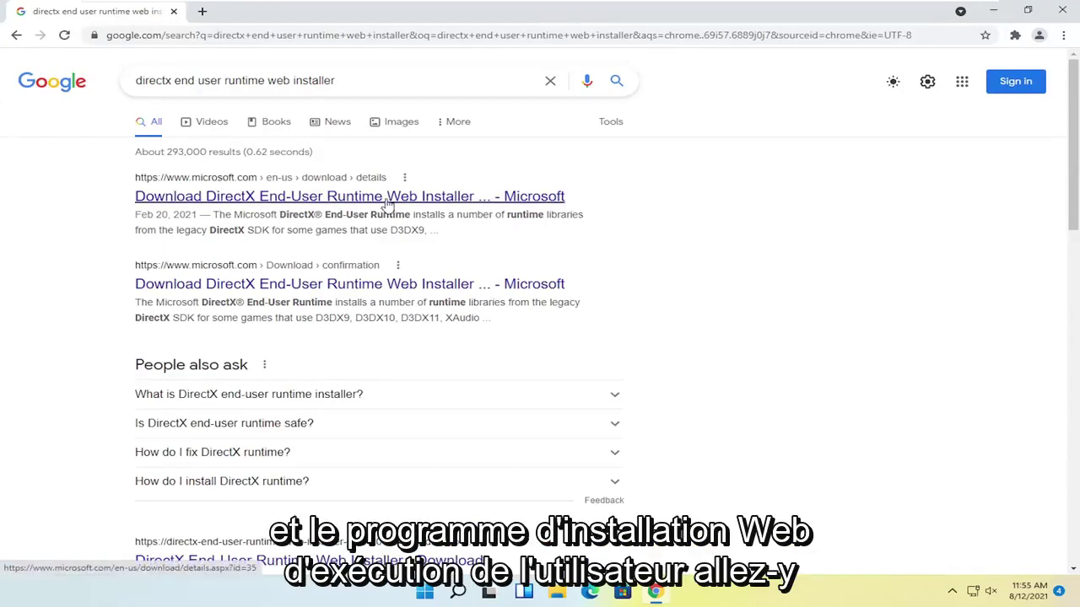
Step: Download the DirectX End-User Runtime Web Installer from its microsoft.com page
left_click(431, 203)
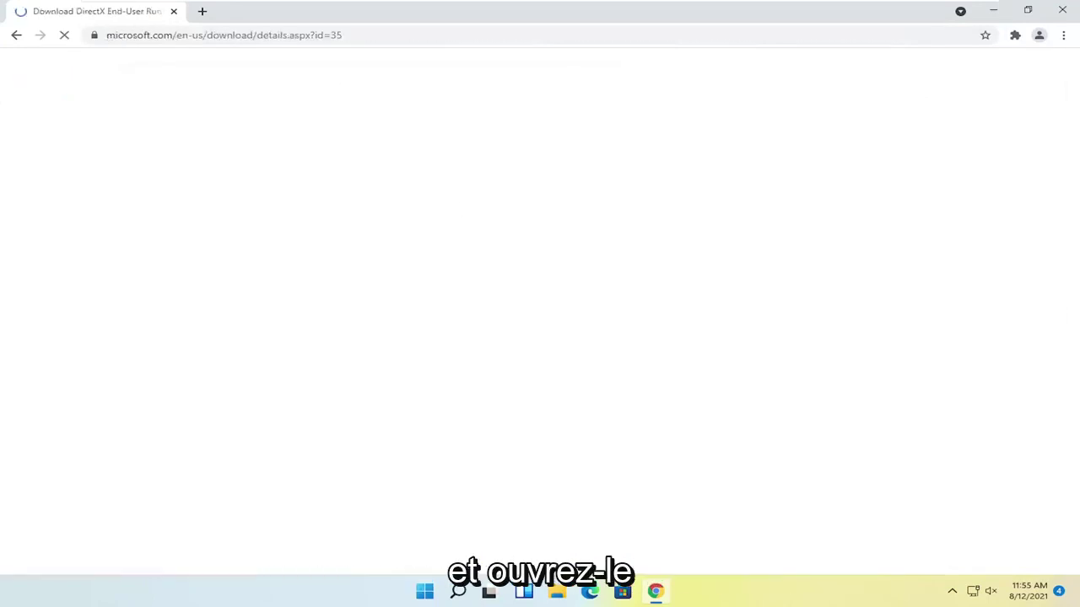
scroll(506, 257, "down", 2)
scroll(552, 329, "down", 1)
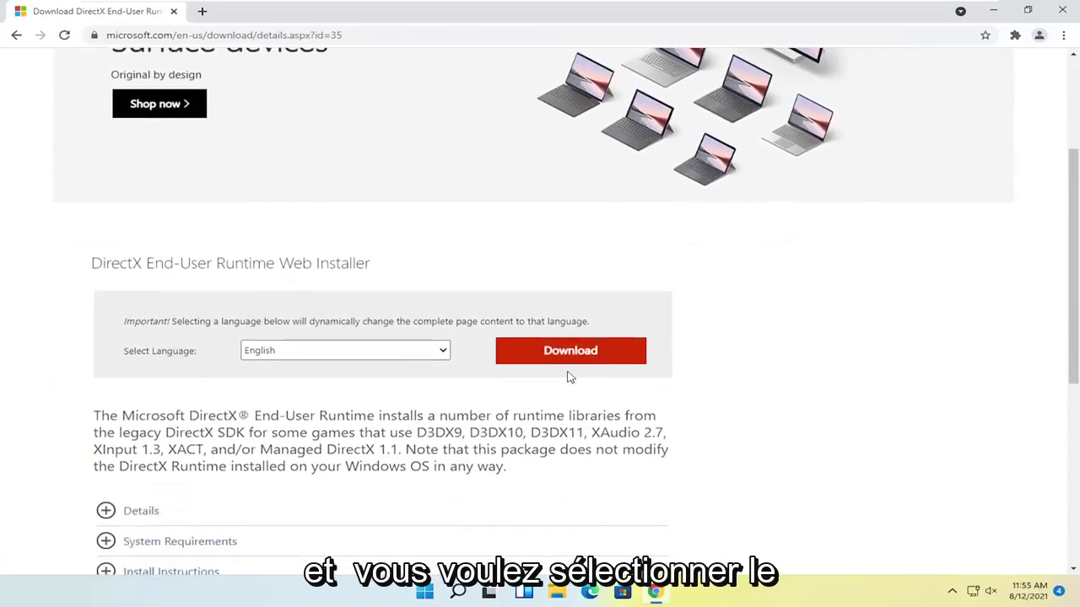
left_click(600, 353)
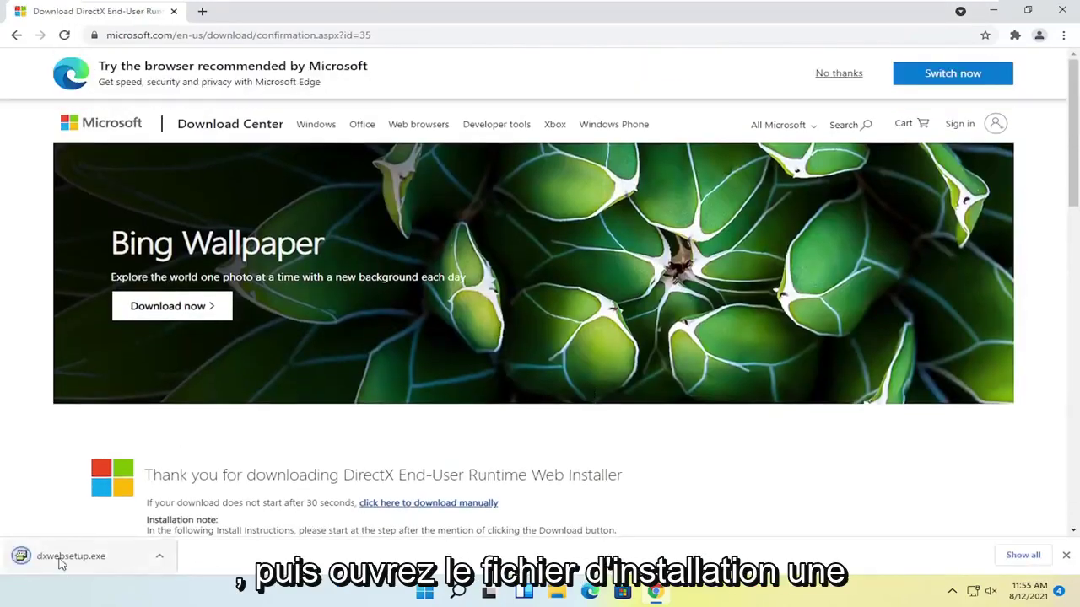
Step: Launch dxwebsetup.exe with administrator approval and centre the setup window
left_click(63, 557)
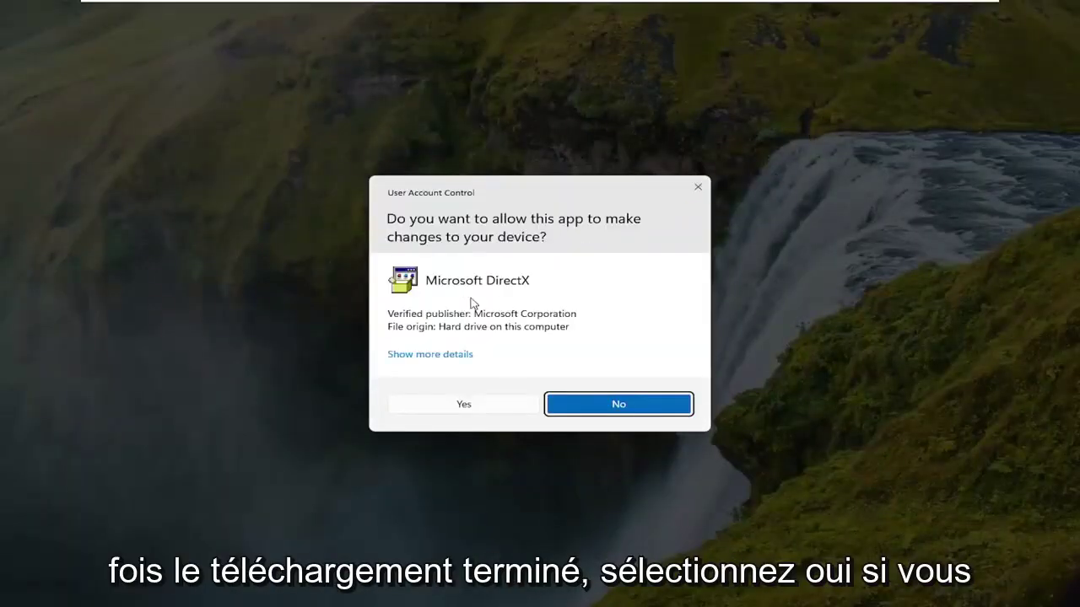
left_click(463, 406)
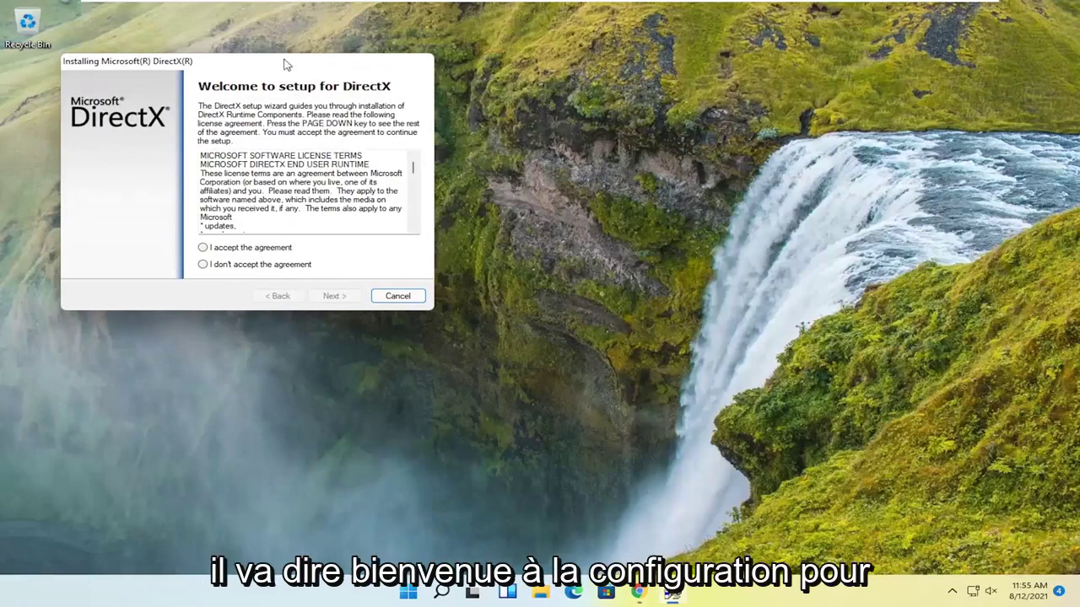
left_click_drag(284, 63, 533, 137)
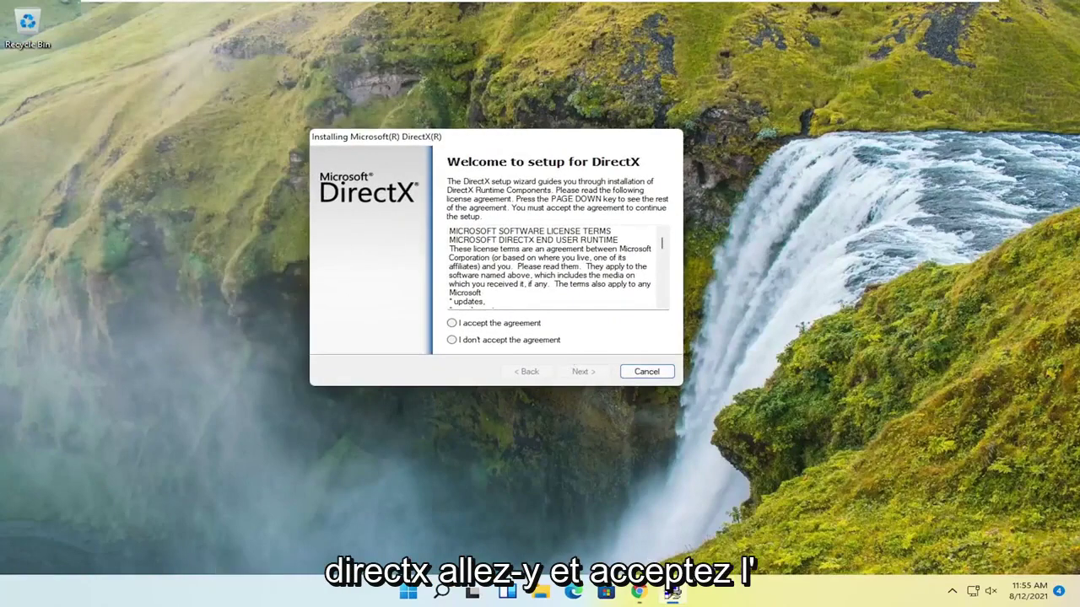
Step: Accept the DirectX license agreement and decline the Bing Bar installation
left_click(452, 323)
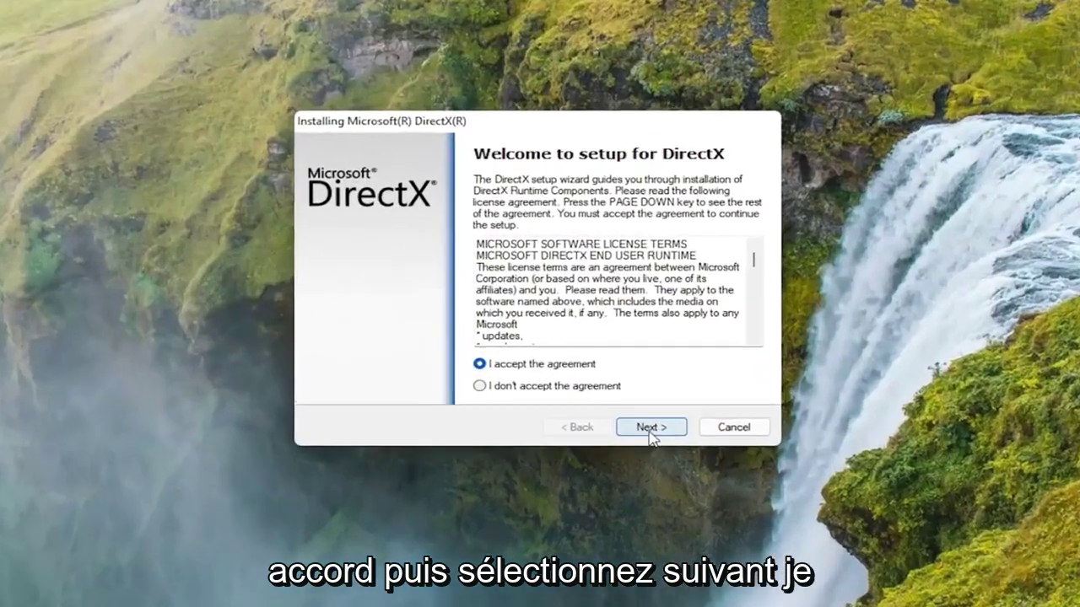
left_click(652, 432)
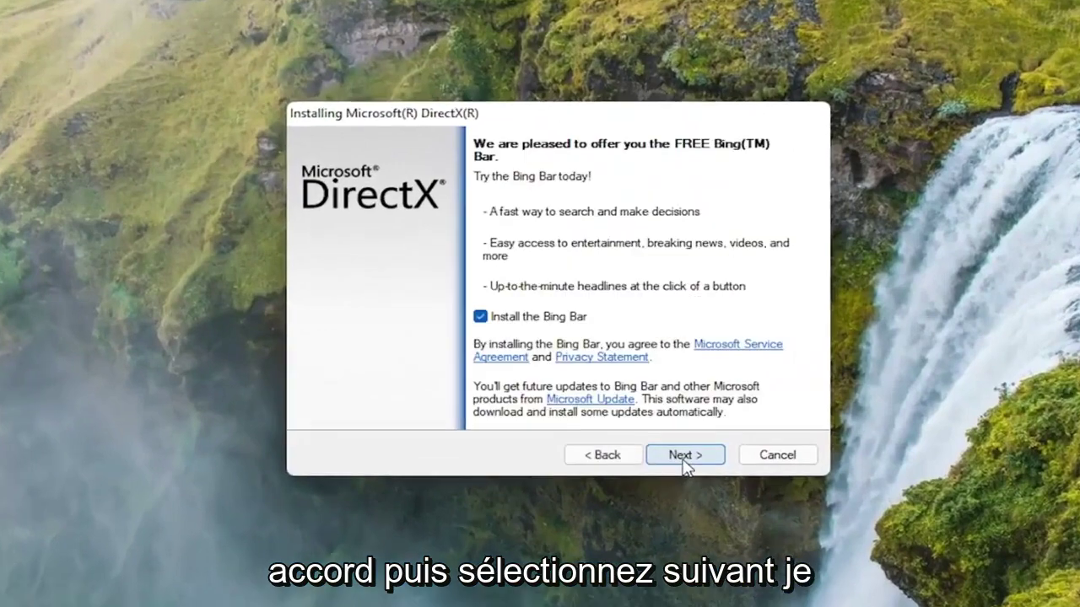
left_click(491, 324)
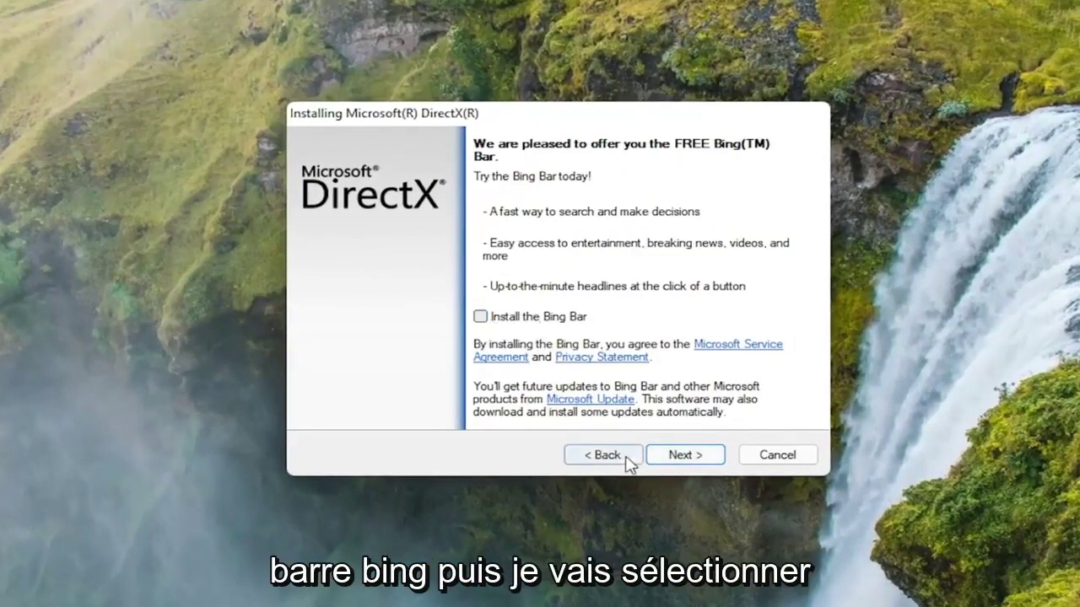
left_click(701, 463)
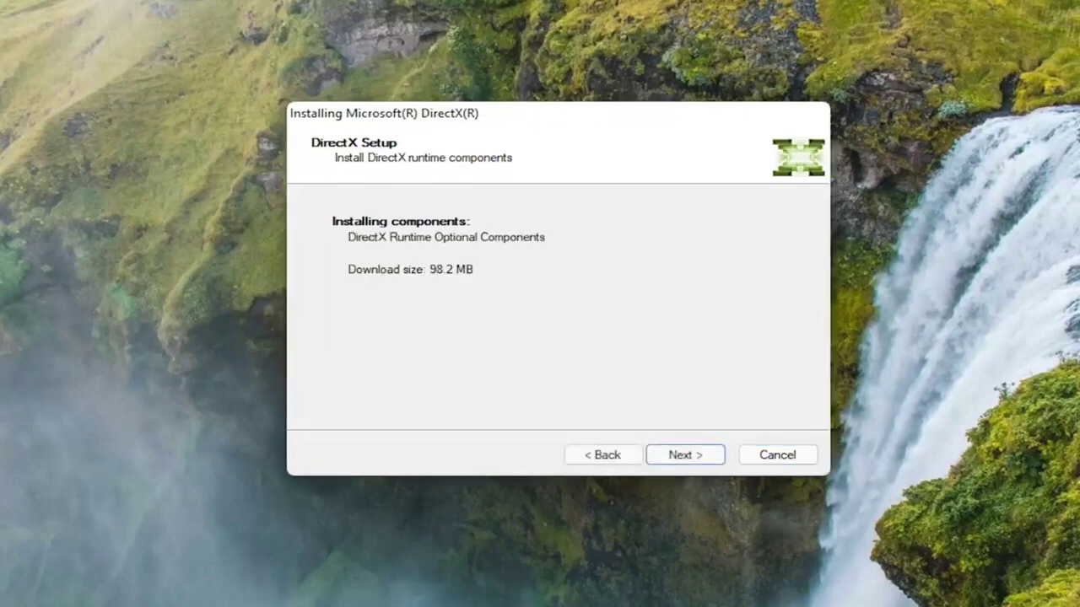
Step: Download and install the 98.2 MB of DirectX runtime components until setup completes
left_click(677, 465)
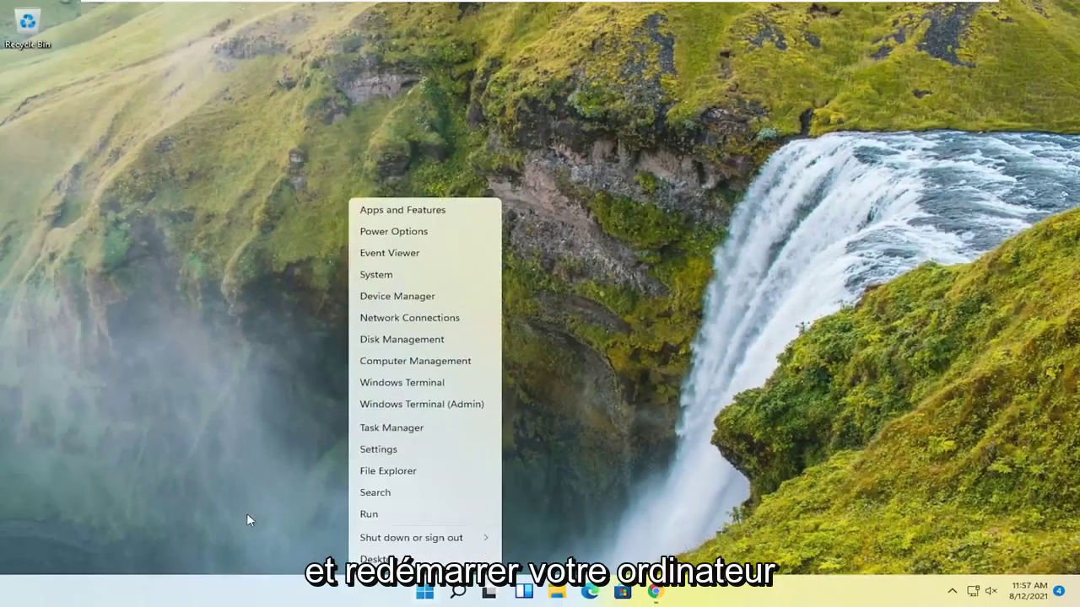
Step: Restart the Windows 11 PC after the DirectX installation
mouse_move(411, 537)
left_click(527, 561)
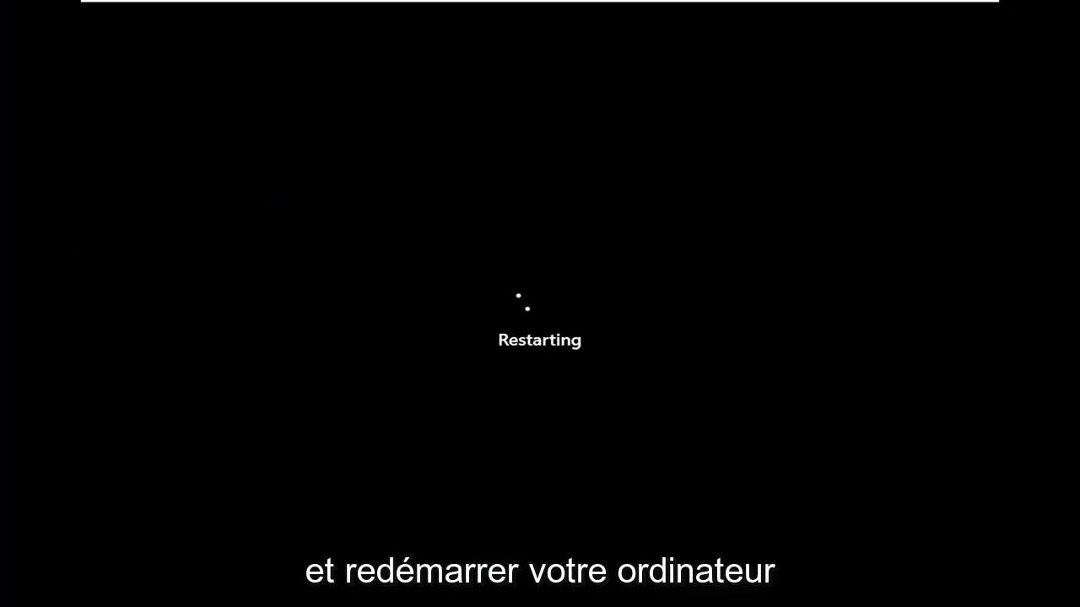